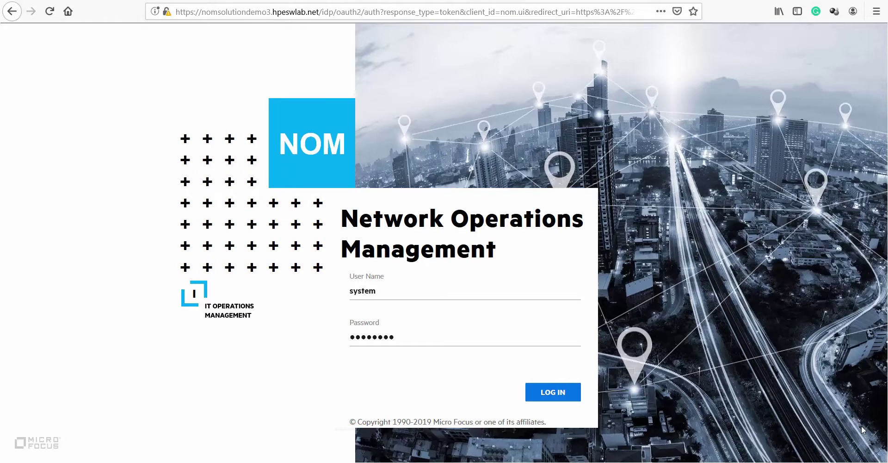
# - Log in with the prefilled credentials and examine the americas and europe nodes in the node group map
pyautogui.click(568, 393)
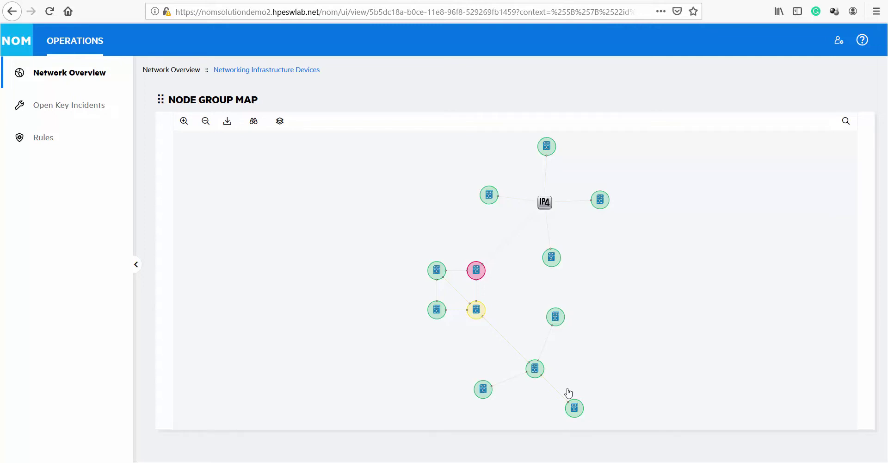
pyautogui.scroll(2, 417, 343)
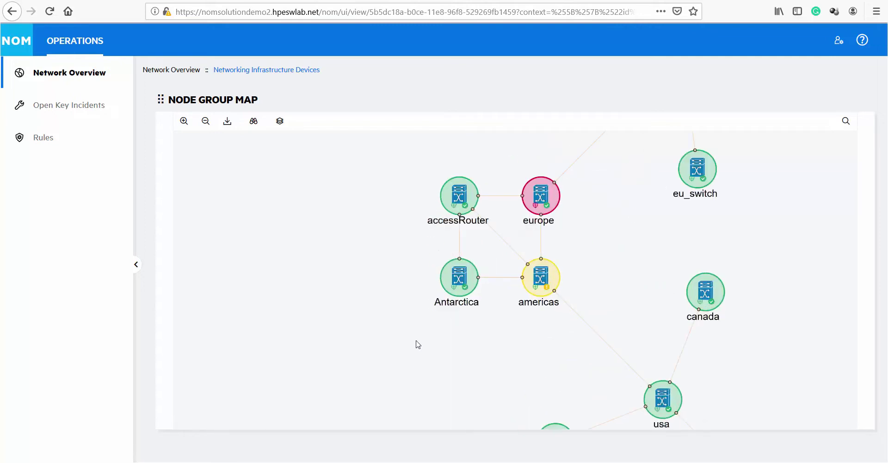
pyautogui.scroll(1, 418, 344)
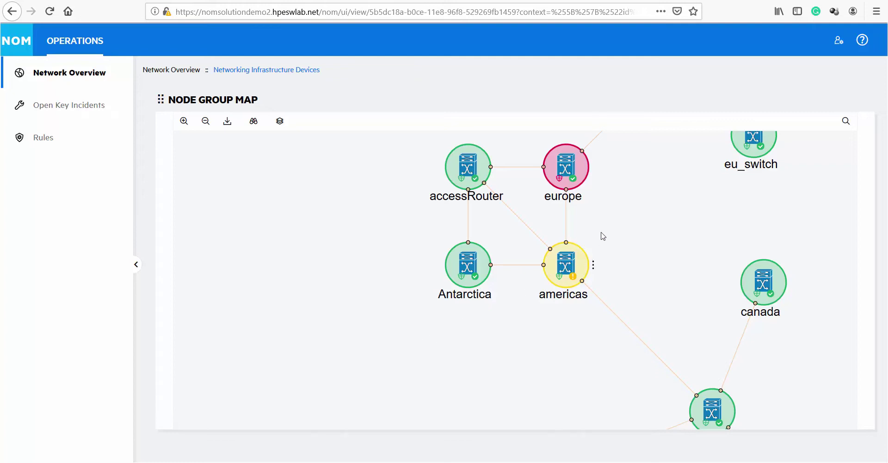
pyautogui.moveTo(579, 279)
pyautogui.moveTo(562, 176)
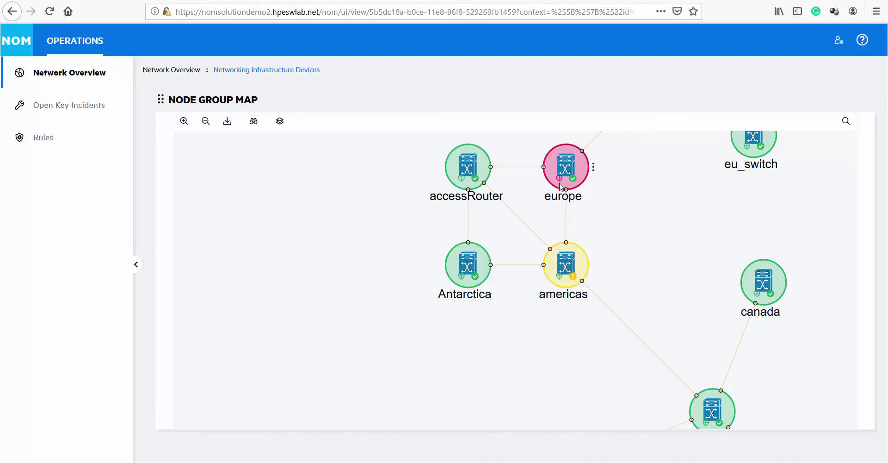
# - Turn the Compliance overlay of the node group map off and back on
pyautogui.click(280, 123)
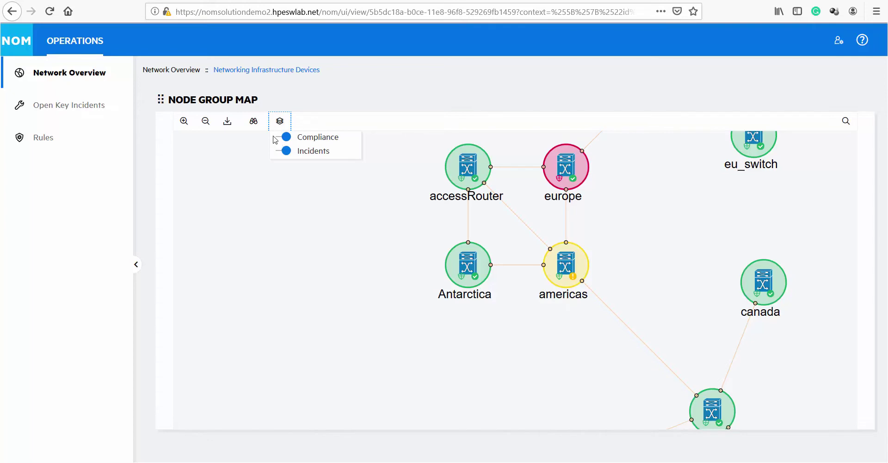
pyautogui.click(281, 139)
pyautogui.click(280, 137)
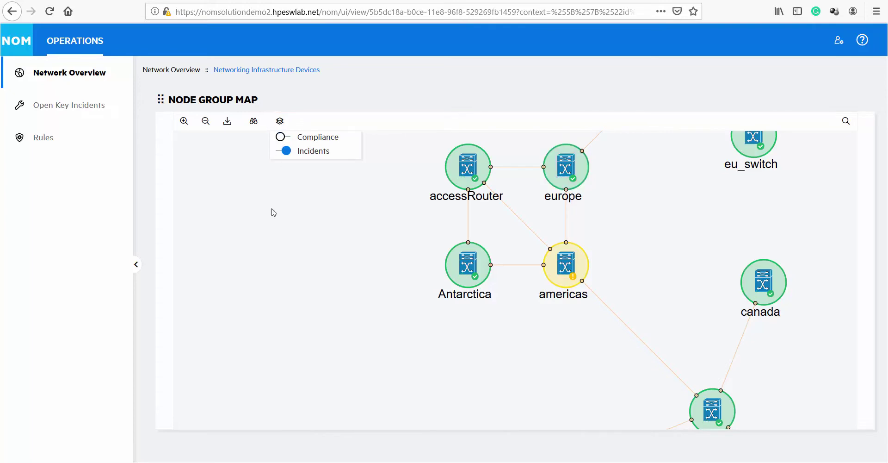
pyautogui.click(290, 138)
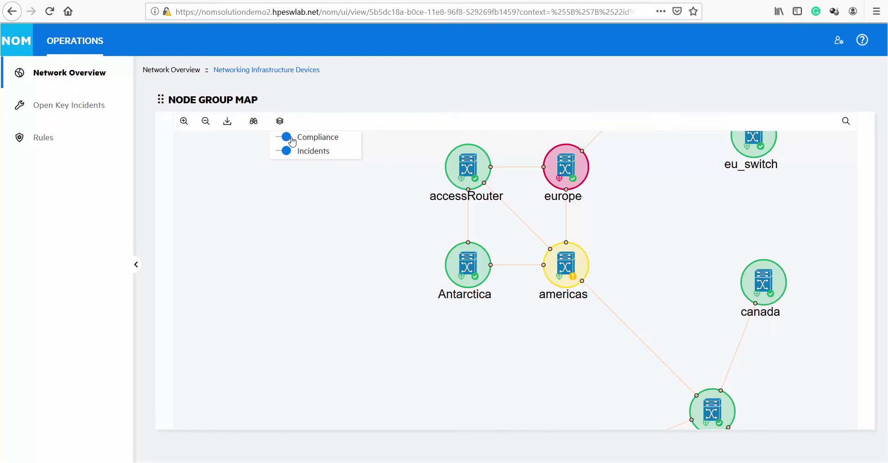
pyautogui.click(303, 212)
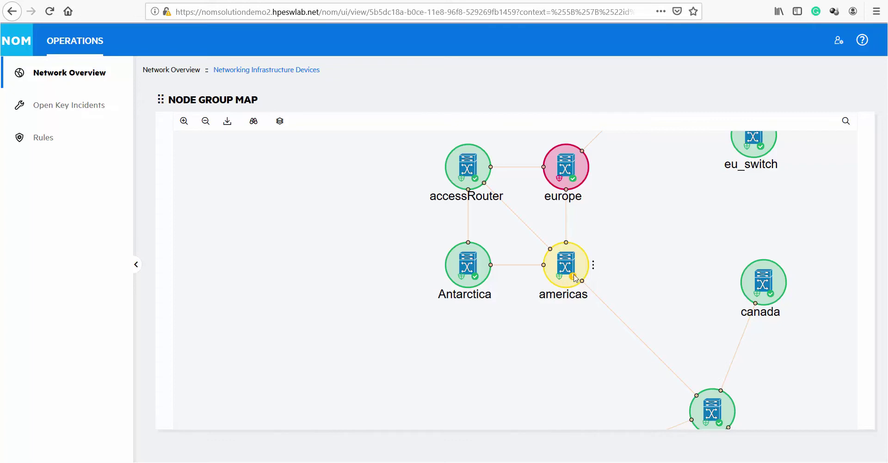
# - Open the high output utilization incident of the americas node and read its details through to the message
pyautogui.click(575, 279)
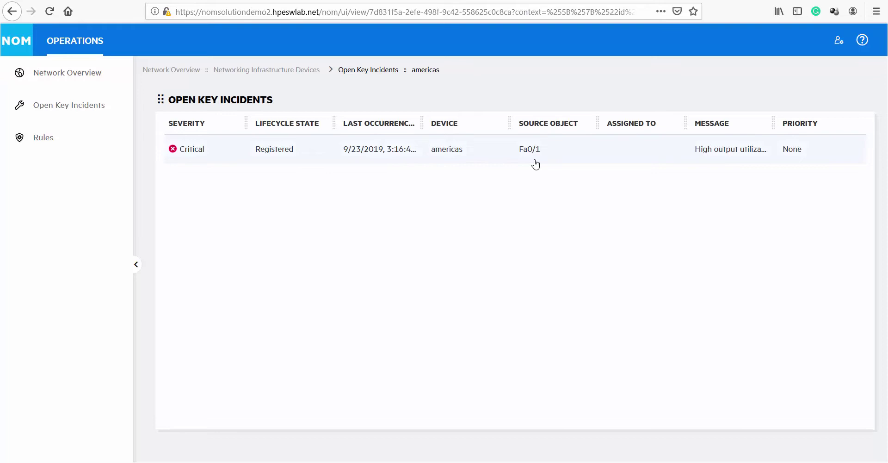
pyautogui.click(730, 155)
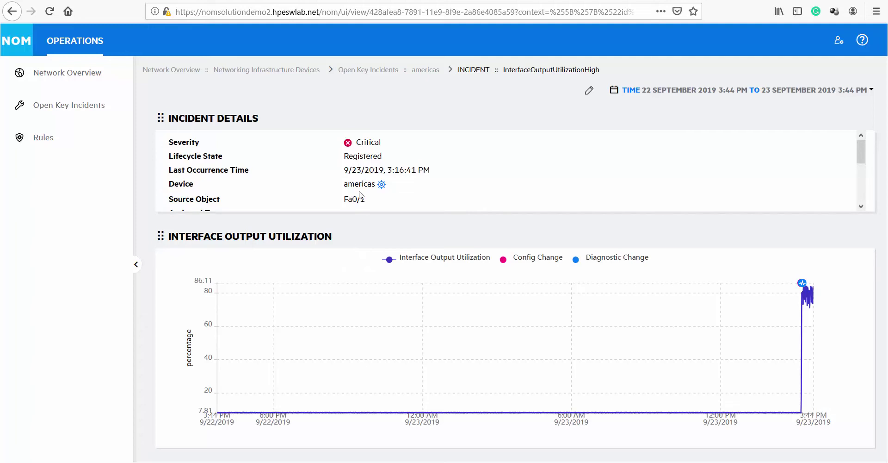
pyautogui.scroll(-5, 444, 182)
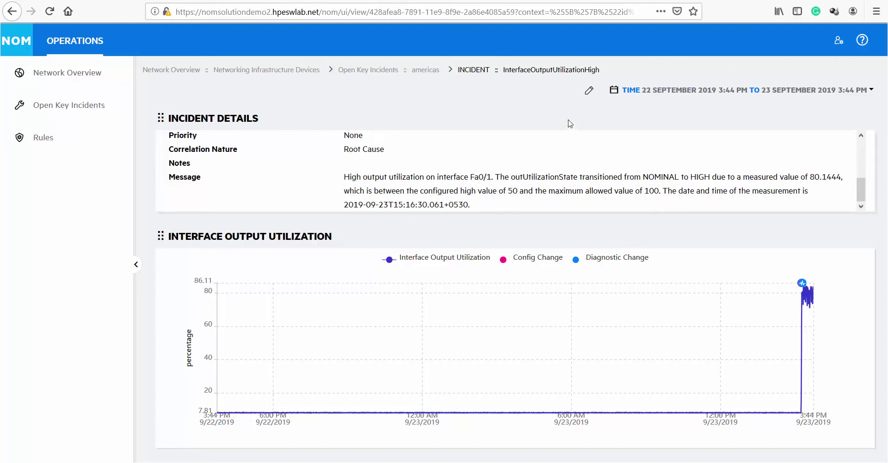
# - Set the incident's time range to 23 September 2019, 2:44 PM to 3:48 PM
pyautogui.click(625, 91)
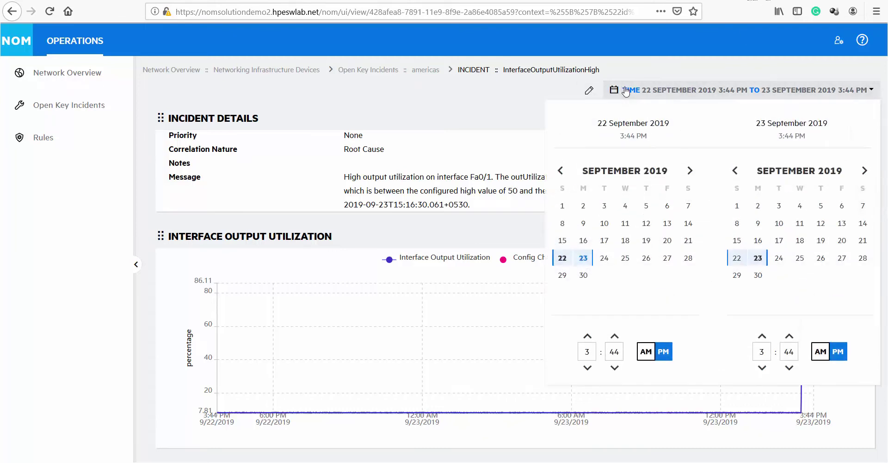
pyautogui.click(584, 257)
pyautogui.click(587, 367)
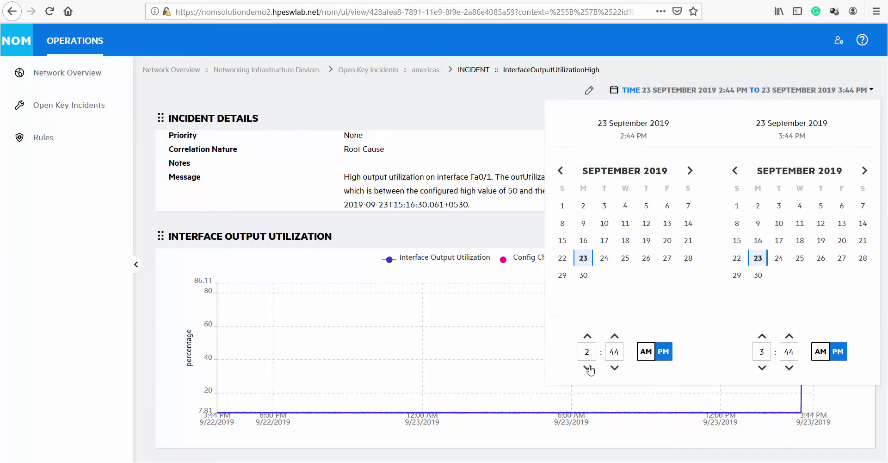
pyautogui.click(416, 115)
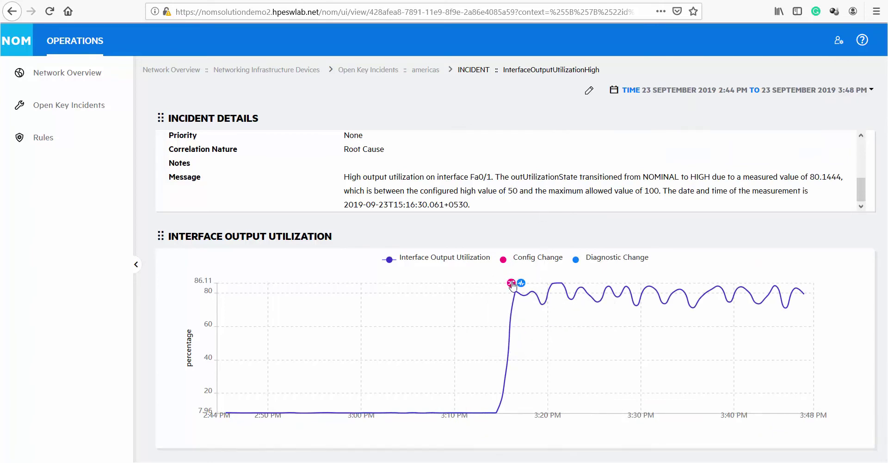
# - Open the config change marked at the output utilization rise and compare the access-list 198 deny line in both versions
pyautogui.moveTo(513, 287)
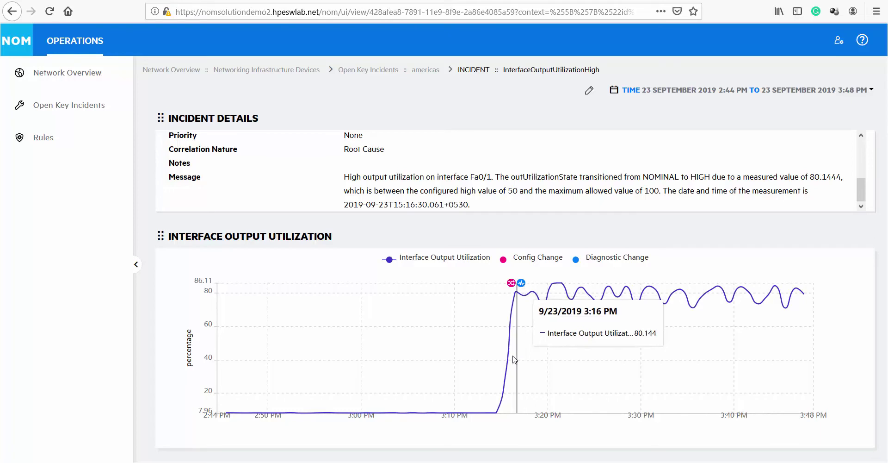
pyautogui.moveTo(517, 304)
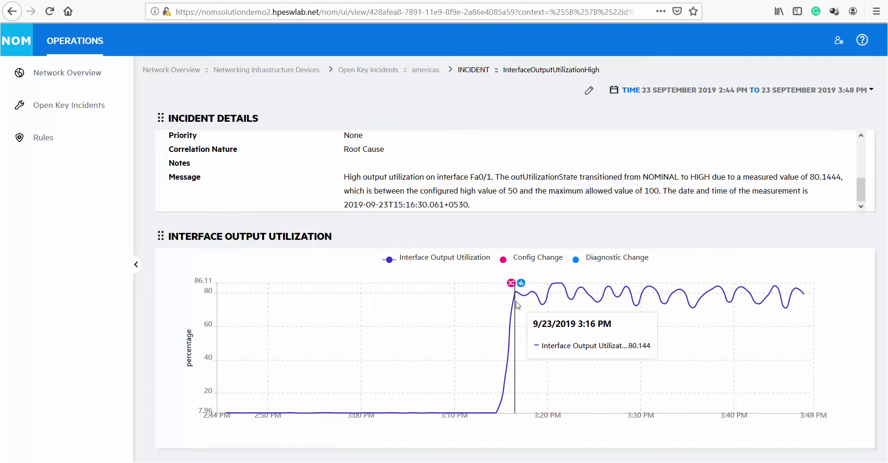
pyautogui.click(511, 283)
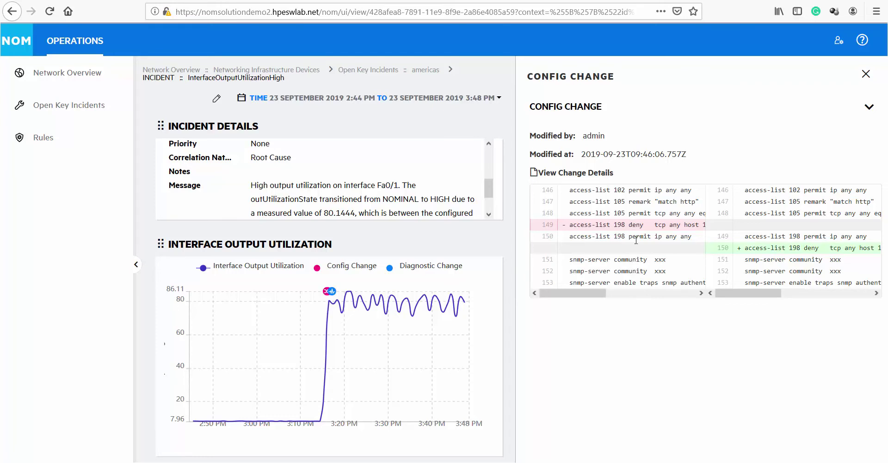
pyautogui.moveTo(632, 224); pyautogui.dragTo(618, 224)
pyautogui.moveTo(759, 248); pyautogui.dragTo(808, 250)
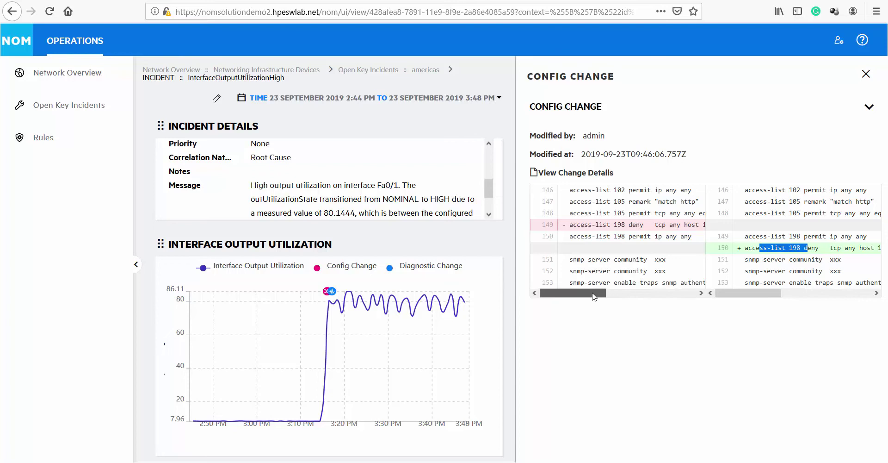
pyautogui.moveTo(597, 293); pyautogui.dragTo(642, 298)
pyautogui.moveTo(662, 225); pyautogui.dragTo(679, 225)
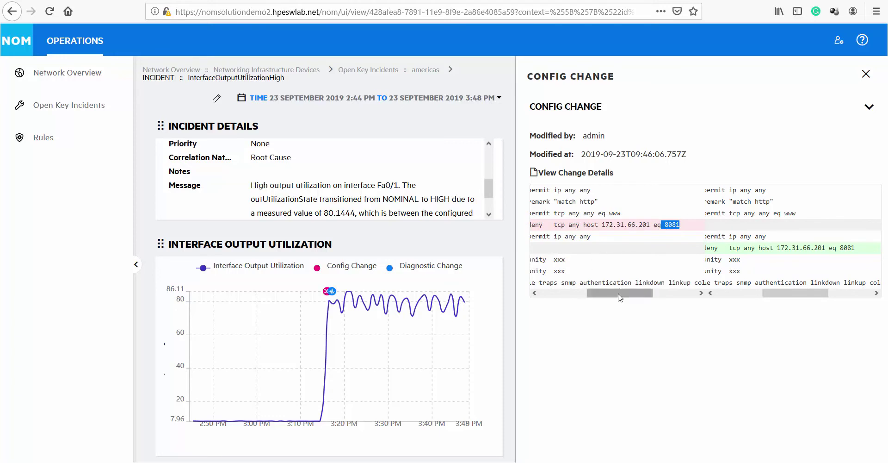
pyautogui.moveTo(620, 297); pyautogui.dragTo(572, 297)
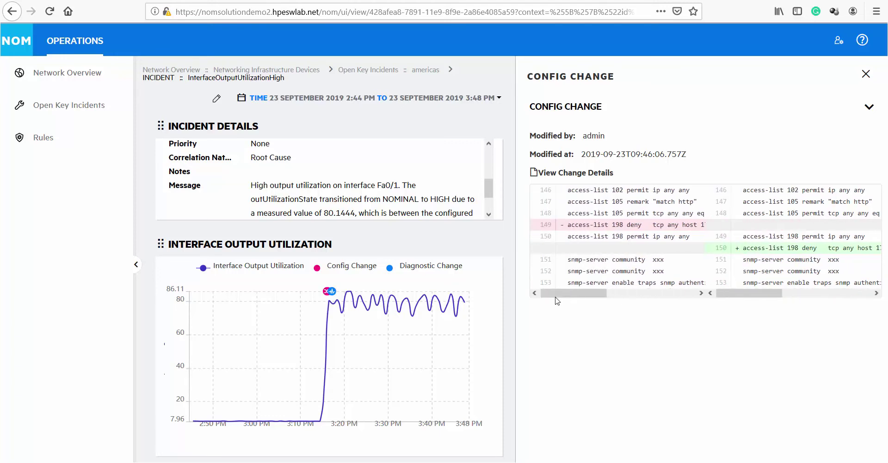
# - Open the diagnostic change at the utilization rise, compare the access list 198 rules and match counts in both versions, and close it
pyautogui.moveTo(333, 293)
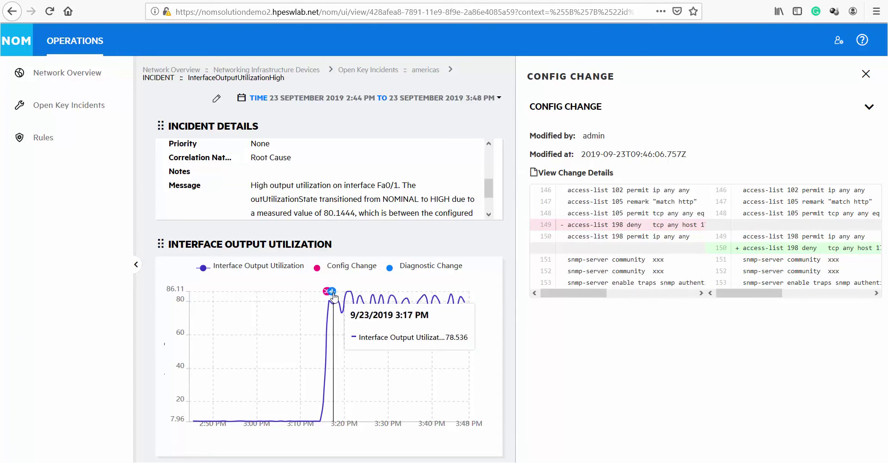
pyautogui.click(333, 291)
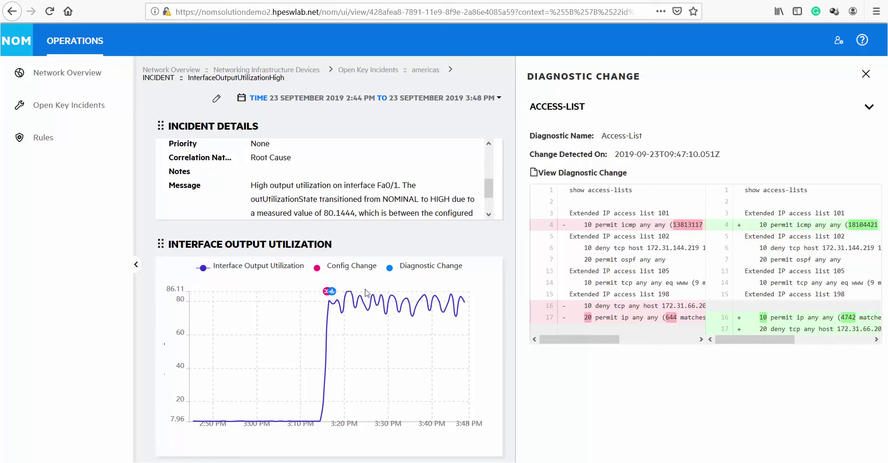
pyautogui.moveTo(612, 343); pyautogui.dragTo(630, 344)
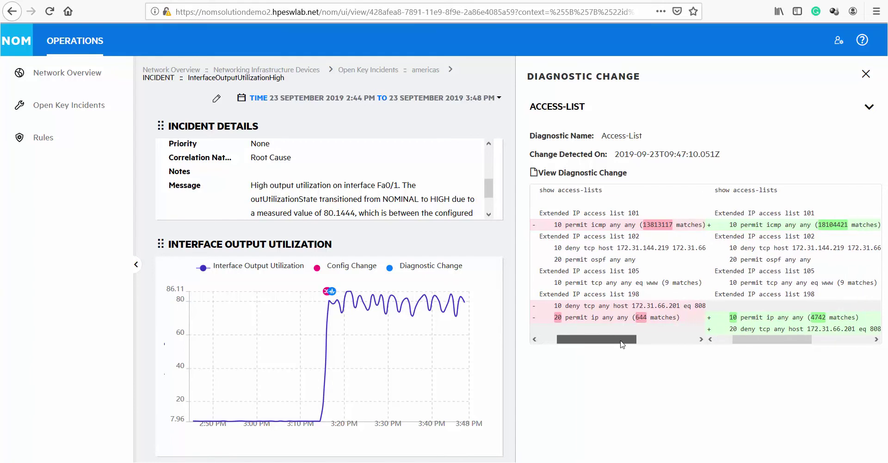
pyautogui.moveTo(576, 317); pyautogui.dragTo(628, 318)
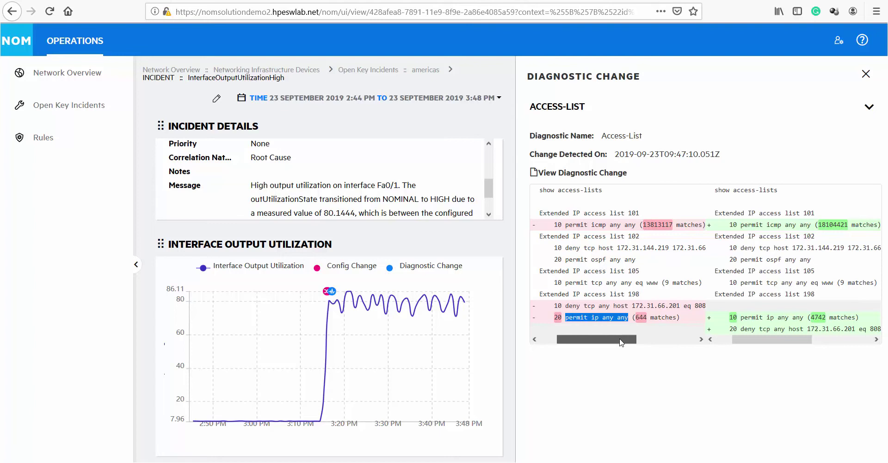
pyautogui.moveTo(621, 343); pyautogui.dragTo(668, 342)
pyautogui.moveTo(724, 316); pyautogui.dragTo(761, 322)
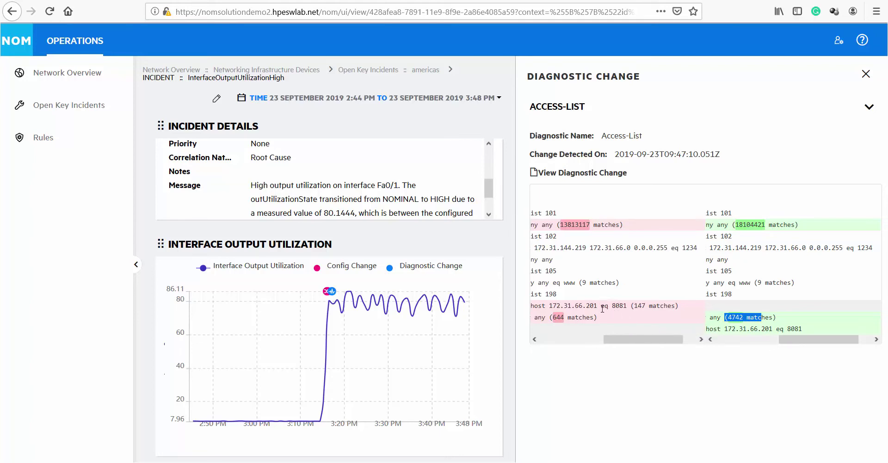
pyautogui.moveTo(579, 306); pyautogui.dragTo(682, 314)
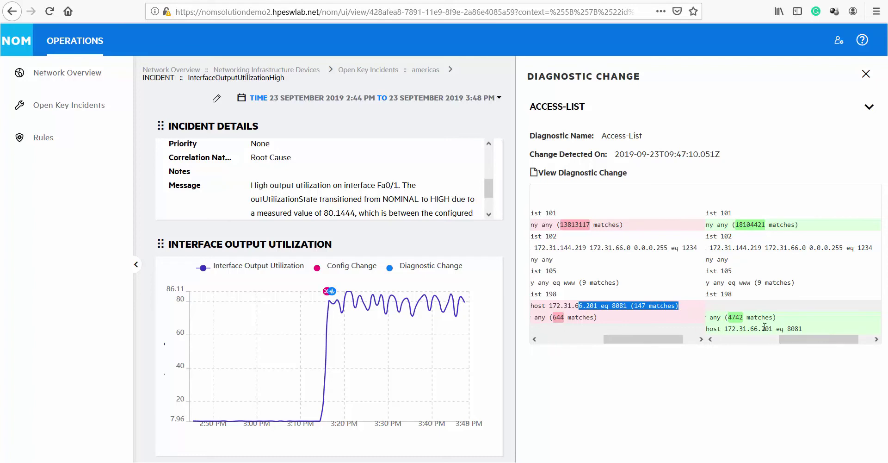
pyautogui.moveTo(802, 330); pyautogui.dragTo(750, 329)
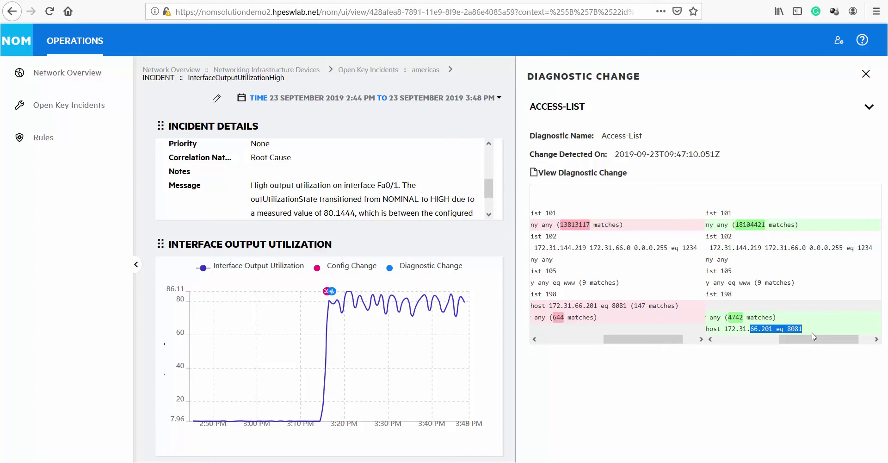
pyautogui.click(866, 74)
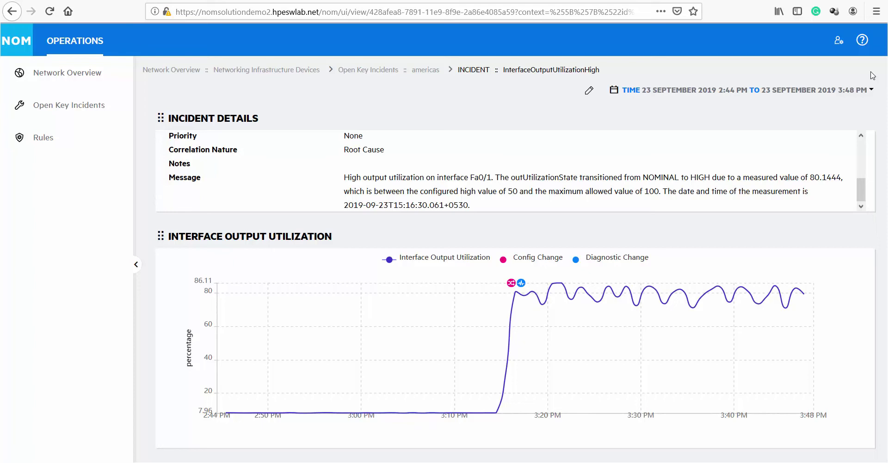
# - Search the incident's available metrics for Volume and add a Volume - Megabytes Out chart
pyautogui.click(589, 90)
pyautogui.click(749, 124)
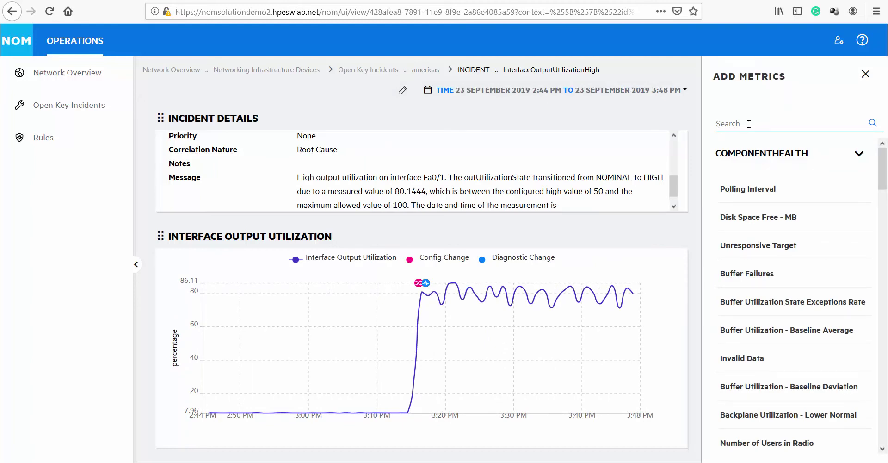
pyautogui.write('Volume')
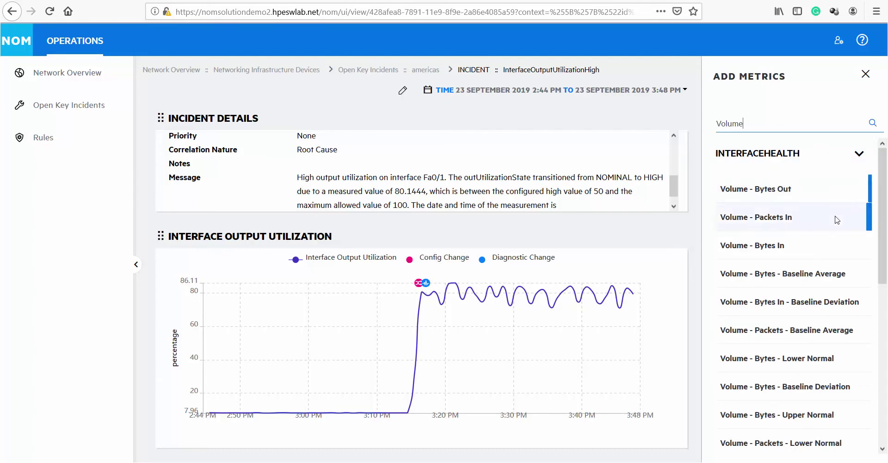
pyautogui.scroll(-3, 786, 222)
pyautogui.scroll(-5, 840, 262)
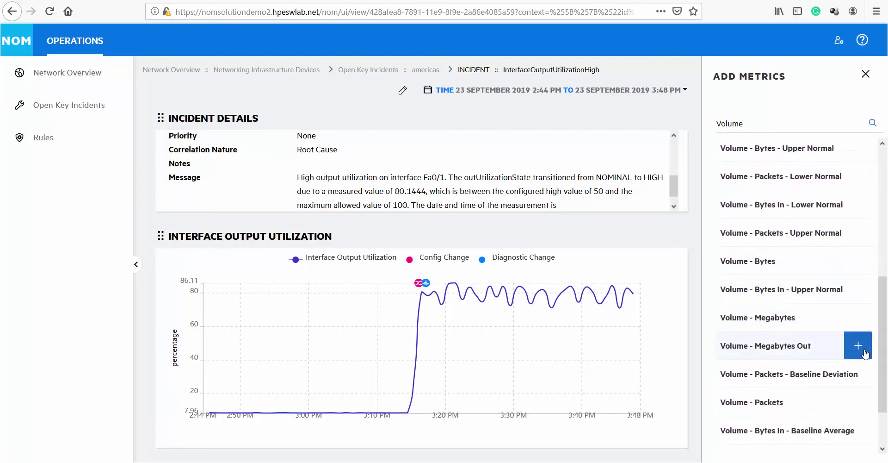
pyautogui.click(866, 353)
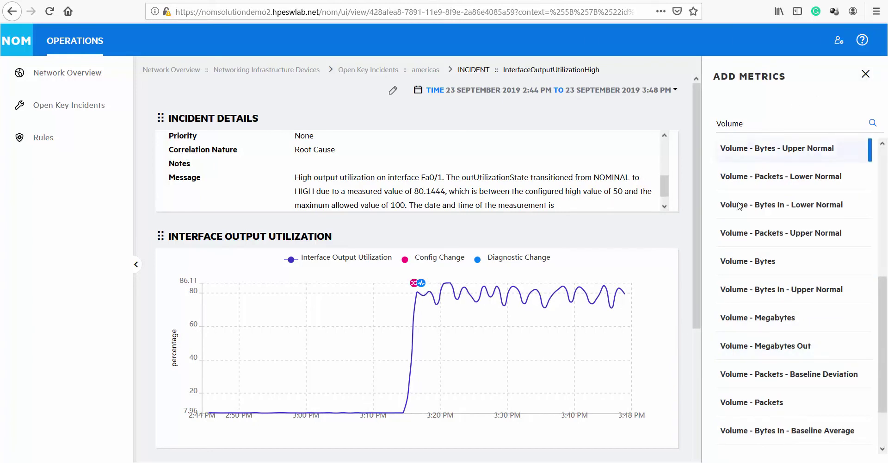
pyautogui.moveTo(695, 279); pyautogui.dragTo(702, 452)
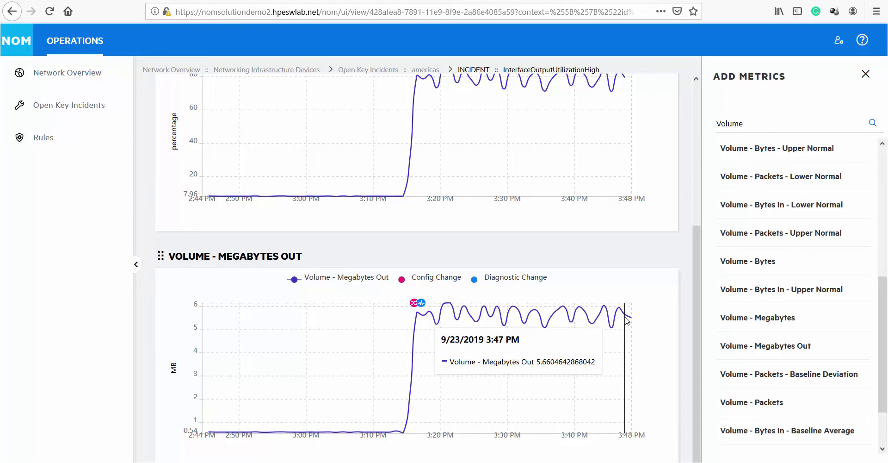
# - Add a Volume - Packets Out chart to the incident page
pyautogui.scroll(-2, 786, 185)
pyautogui.moveTo(823, 205)
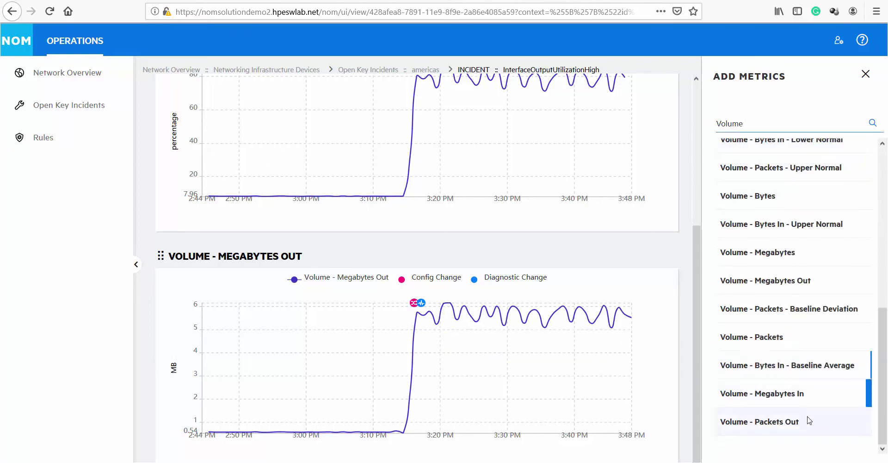
pyautogui.click(859, 425)
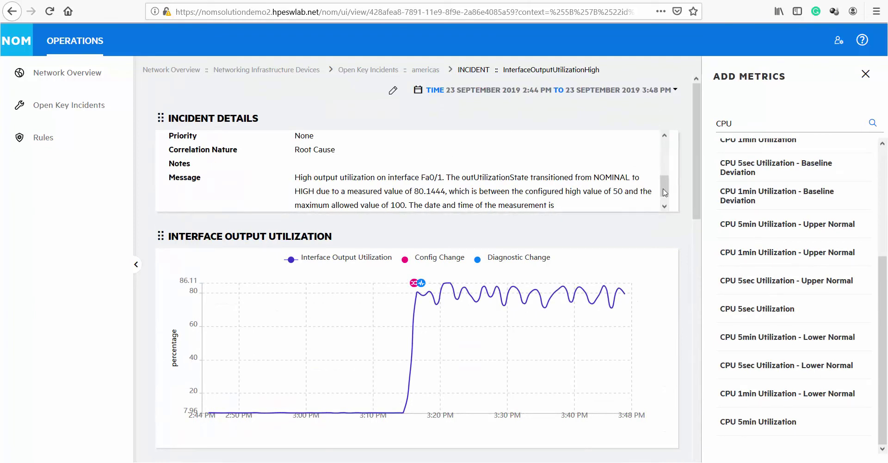
# - Start deploying a change plan on the americas device and look through the available change plans
pyautogui.scroll(3, 664, 185)
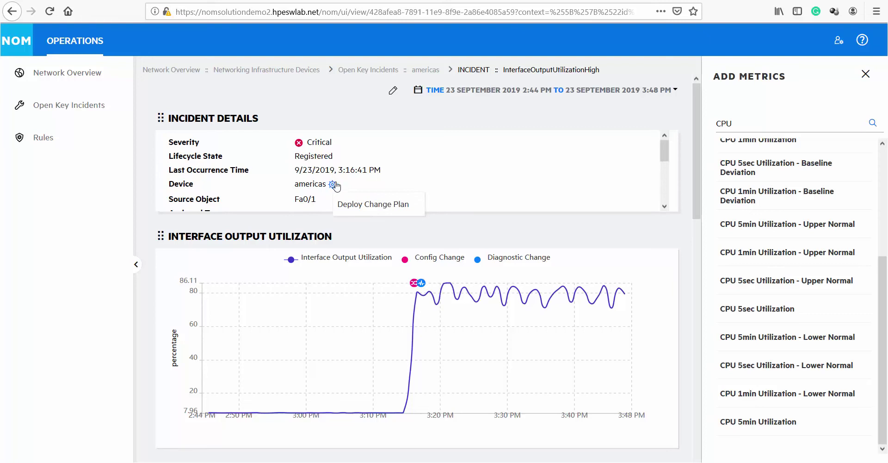
pyautogui.click(364, 203)
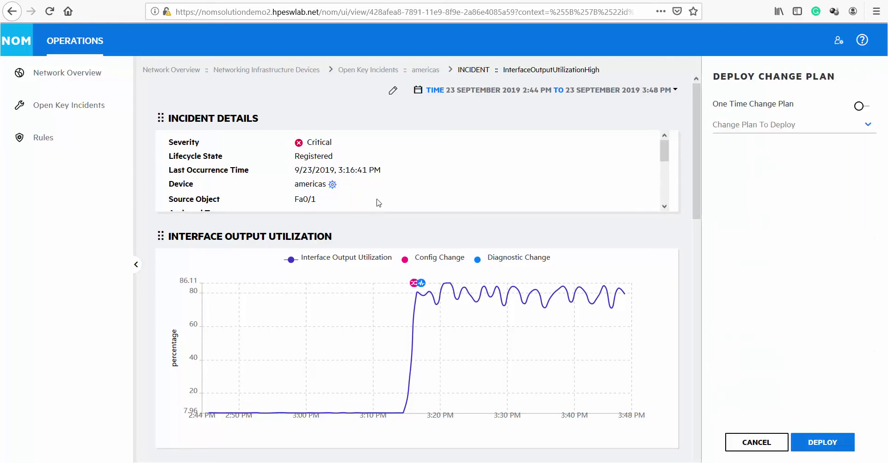
pyautogui.click(815, 125)
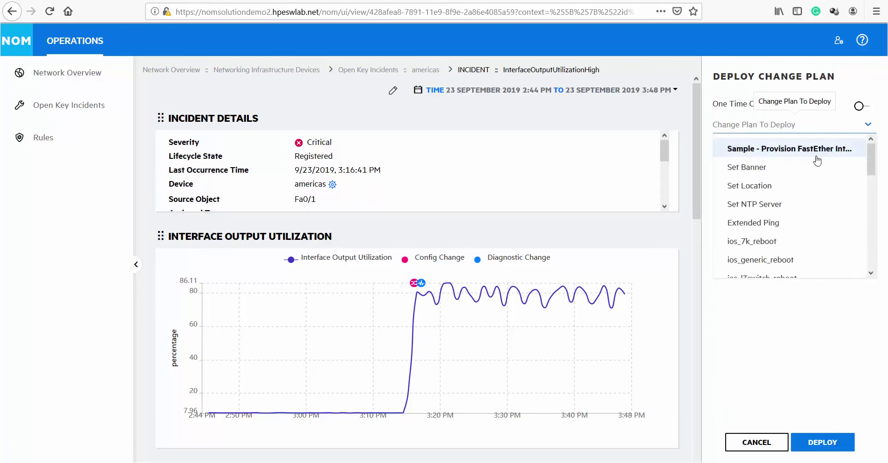
pyautogui.click(864, 76)
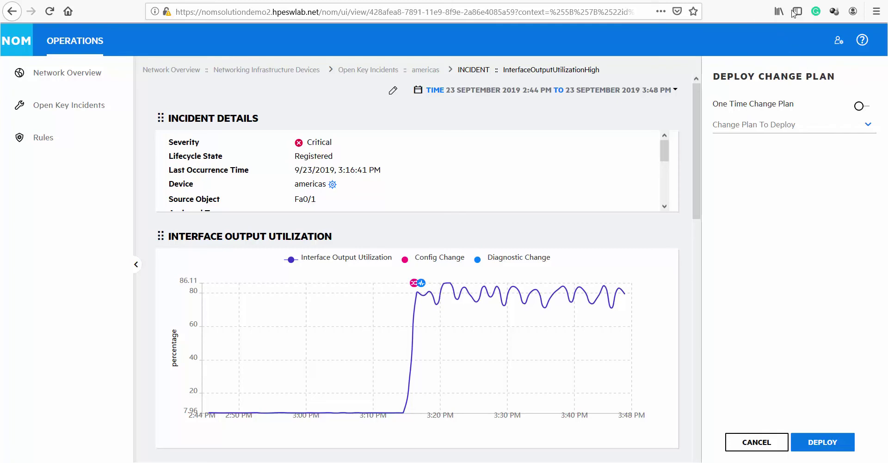
# - Switch the deployment to a one-time change plan and set its mode to Cisco IOS configuration
pyautogui.click(862, 106)
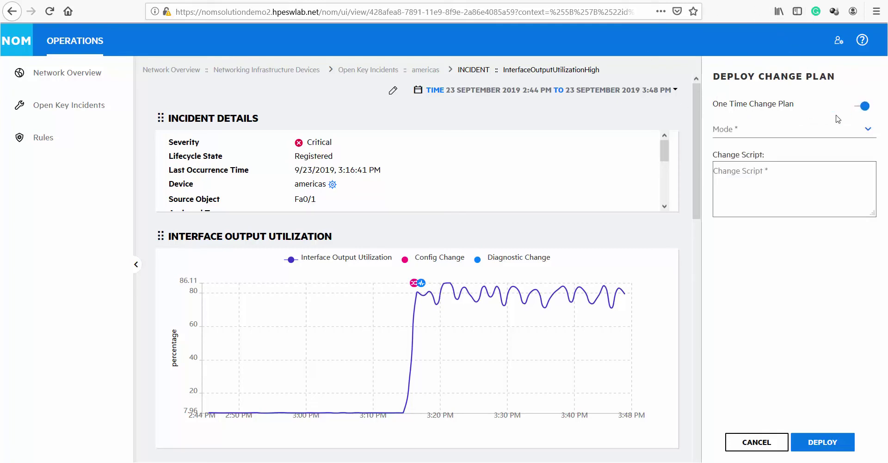
pyautogui.click(869, 130)
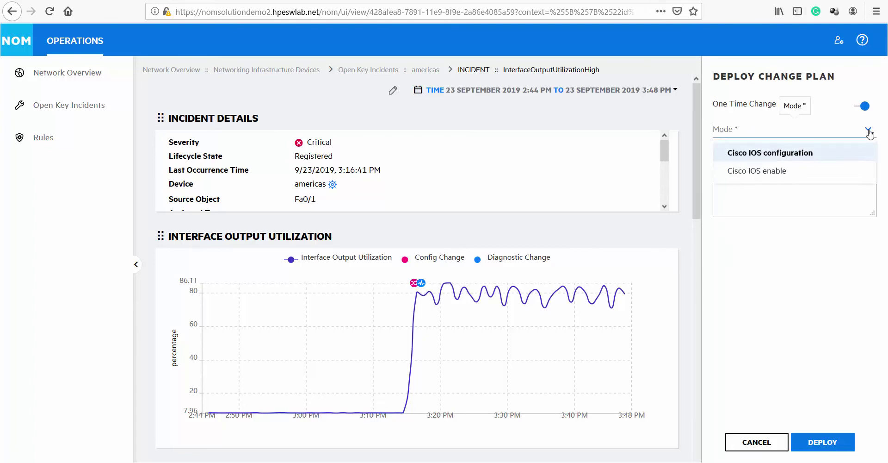
pyautogui.click(794, 157)
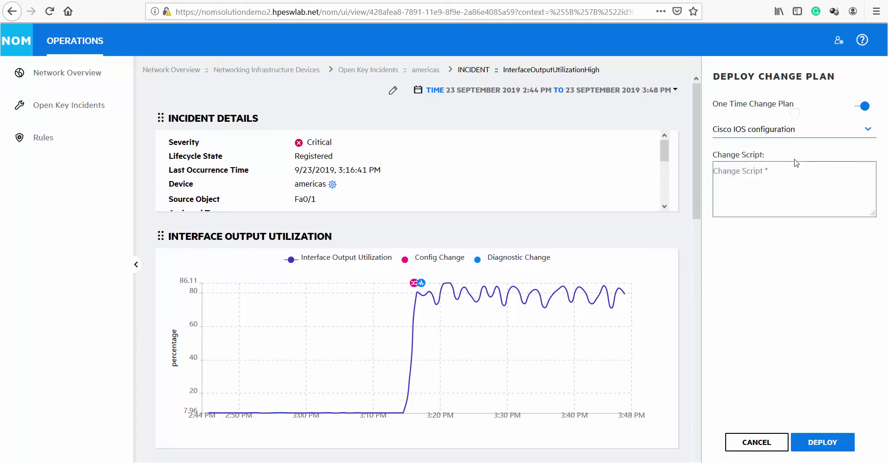
# - Deploy a script that removes access-list 198 and recreates it with "deny tcp any host 172.31.66.201 eq 8081" followed by "permit ip any any"
pyautogui.click(751, 182)
pyautogui.write('no access-list 198 access-list 198 deny tcp any host 172.31.66.201 eq 8081 access-list 198 permit ip any any')
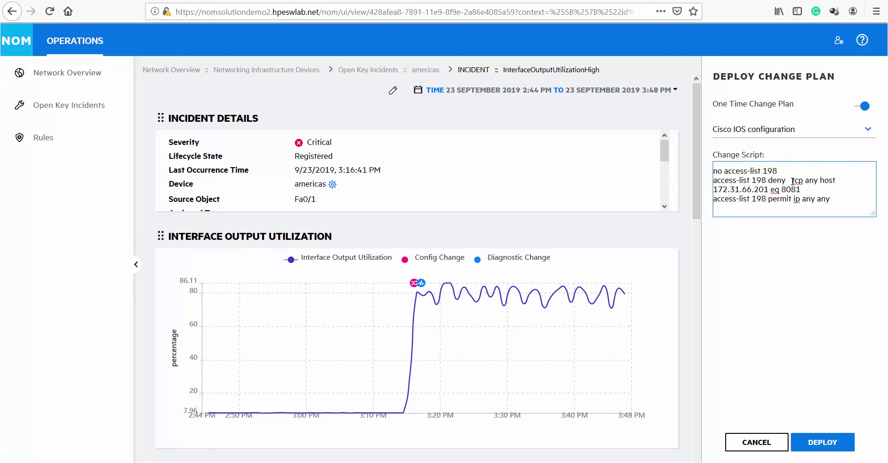
pyautogui.click(833, 444)
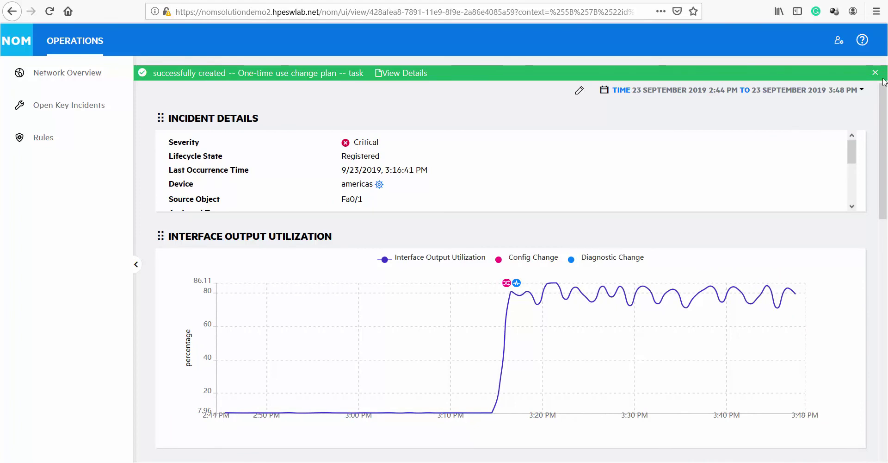
pyautogui.click(876, 73)
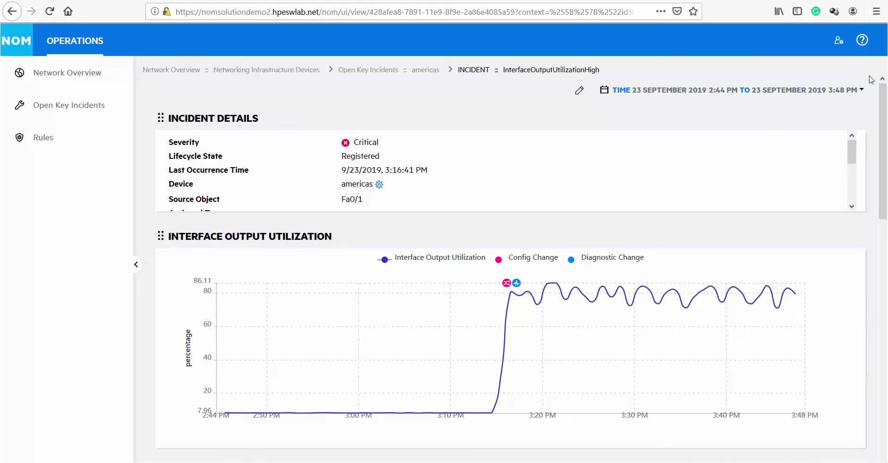
# - Extend the incident page's time range to end at 3:57 PM on 23 September 2019
pyautogui.click(827, 92)
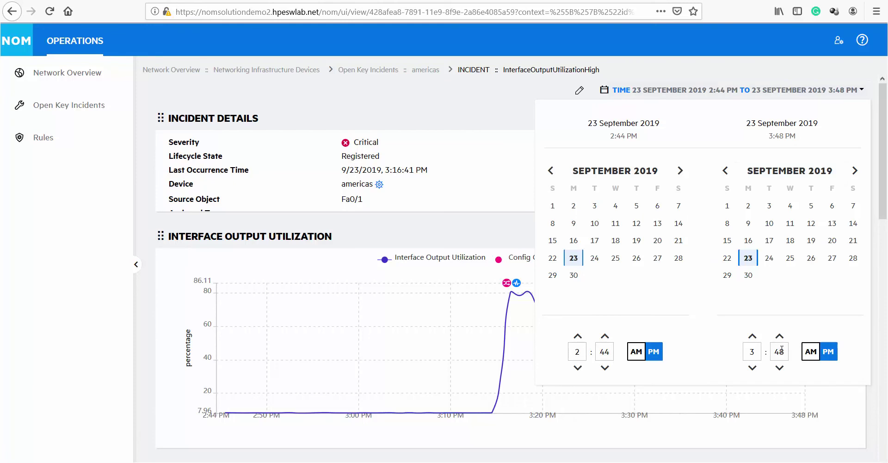
pyautogui.doubleClick(780, 351)
pyautogui.write('57')
pyautogui.click(642, 41)
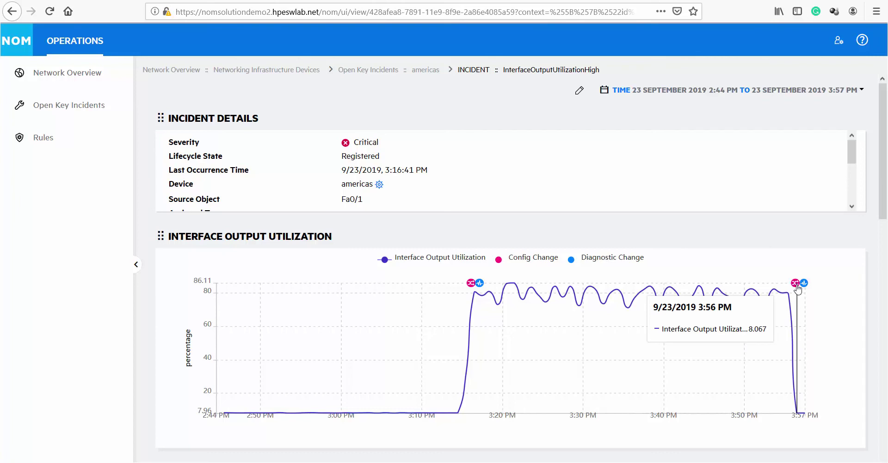
# - Open the config change marked at the output utilization drop and compare the order of the access-list 198 lines in both versions
pyautogui.click(796, 283)
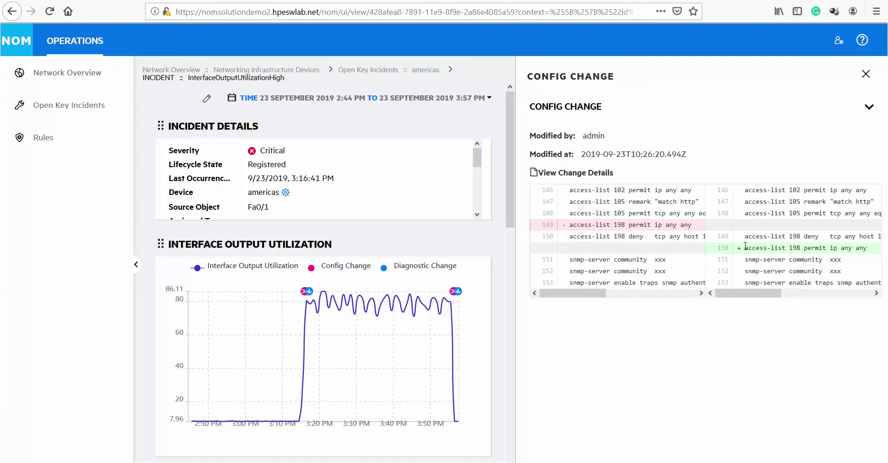
pyautogui.moveTo(770, 237); pyautogui.dragTo(836, 238)
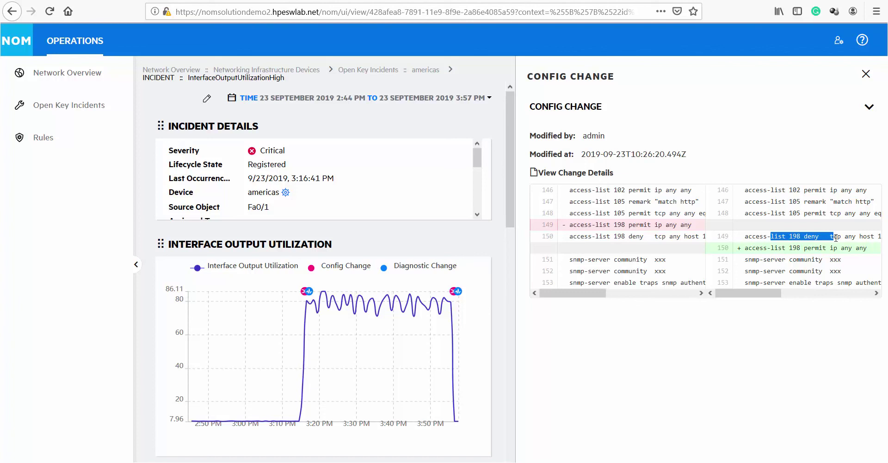
# - Return to the network overview and check the americas router's status on the node group map
pyautogui.click(54, 75)
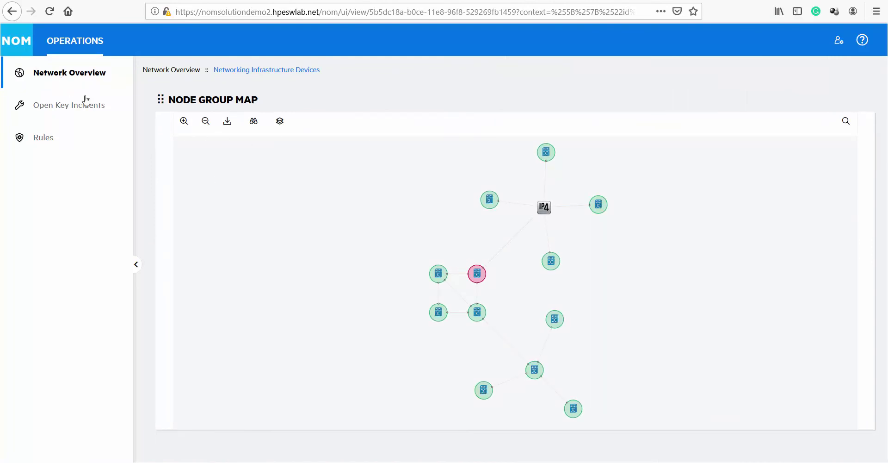
pyautogui.scroll(4, 499, 347)
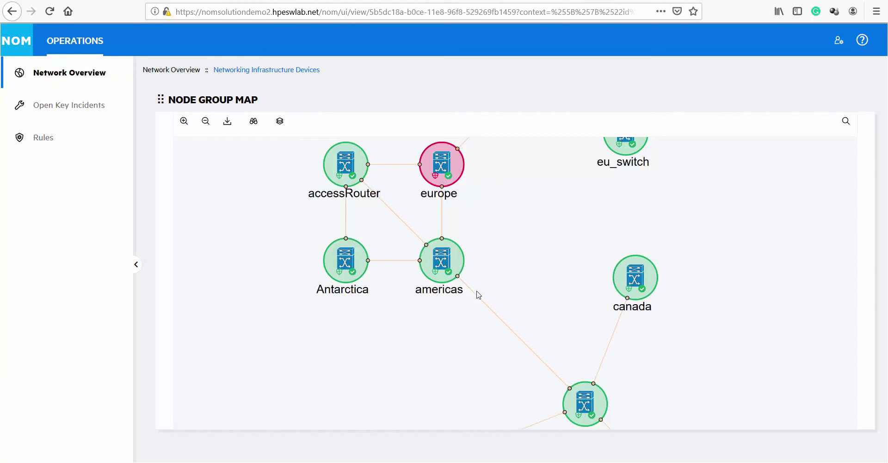
pyautogui.moveTo(449, 279)
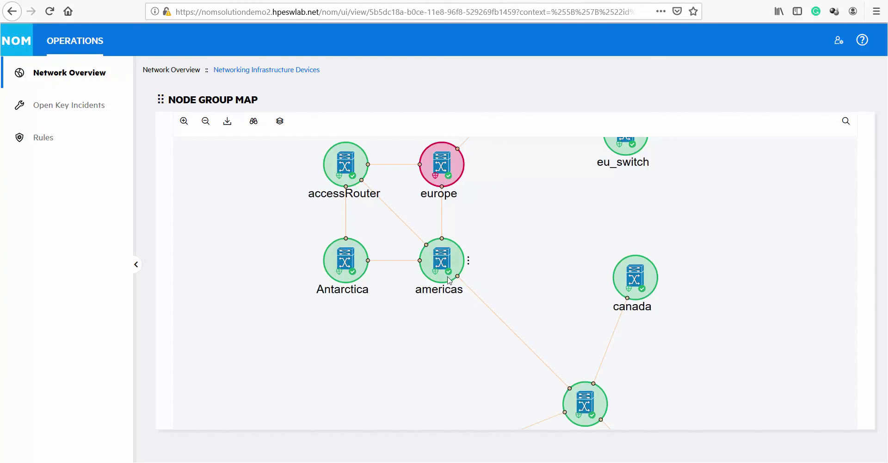
# - Look through the open key incidents list for the americas incident and go back to the network overview
pyautogui.click(95, 113)
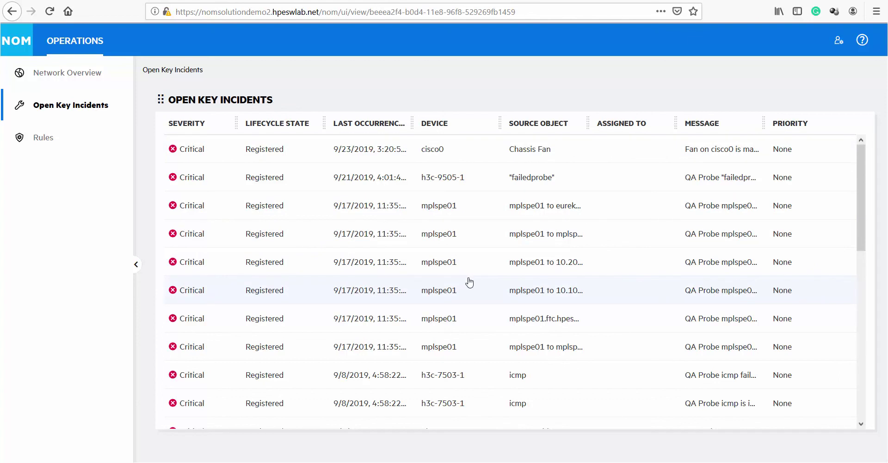
pyautogui.scroll(-5, 468, 283)
pyautogui.scroll(-4, 473, 288)
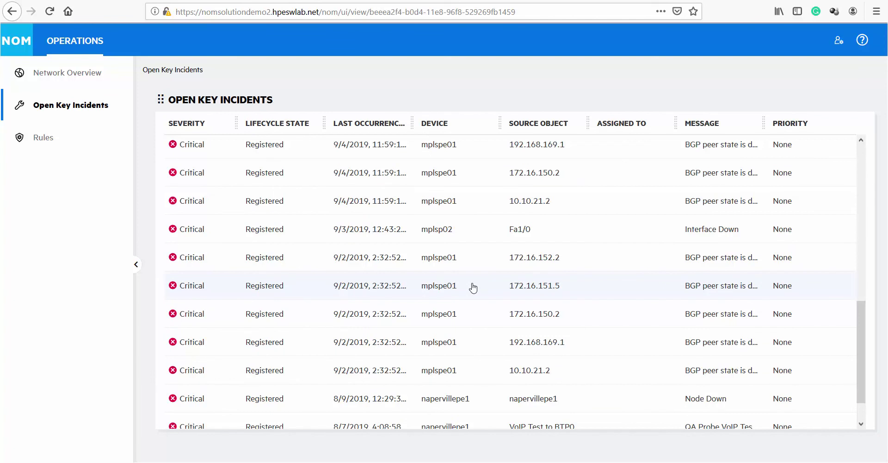
pyautogui.click(61, 79)
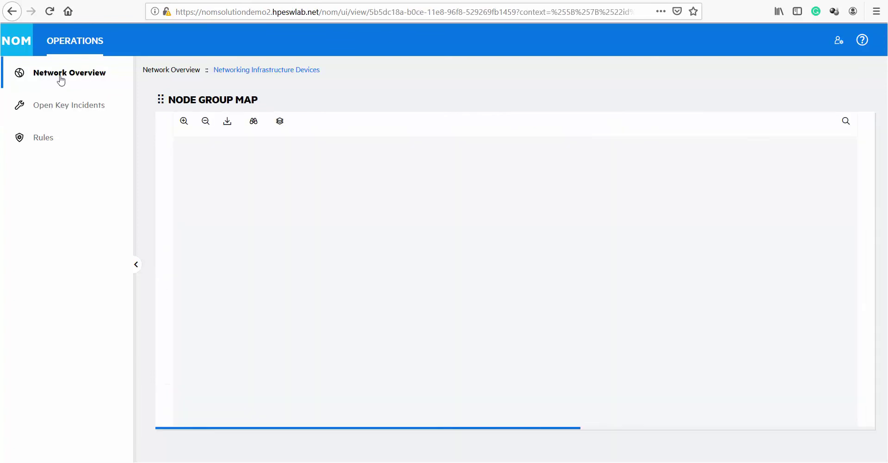